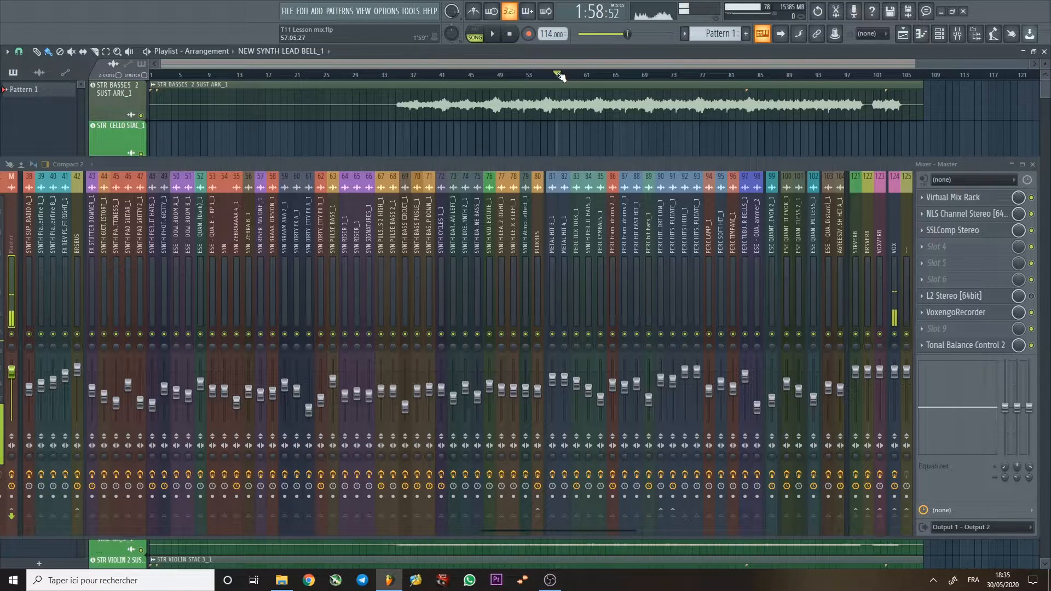
# Audition the full mix from around bars 57, 86, 66 and 45, stopping at the last one
pyautogui.press('space')
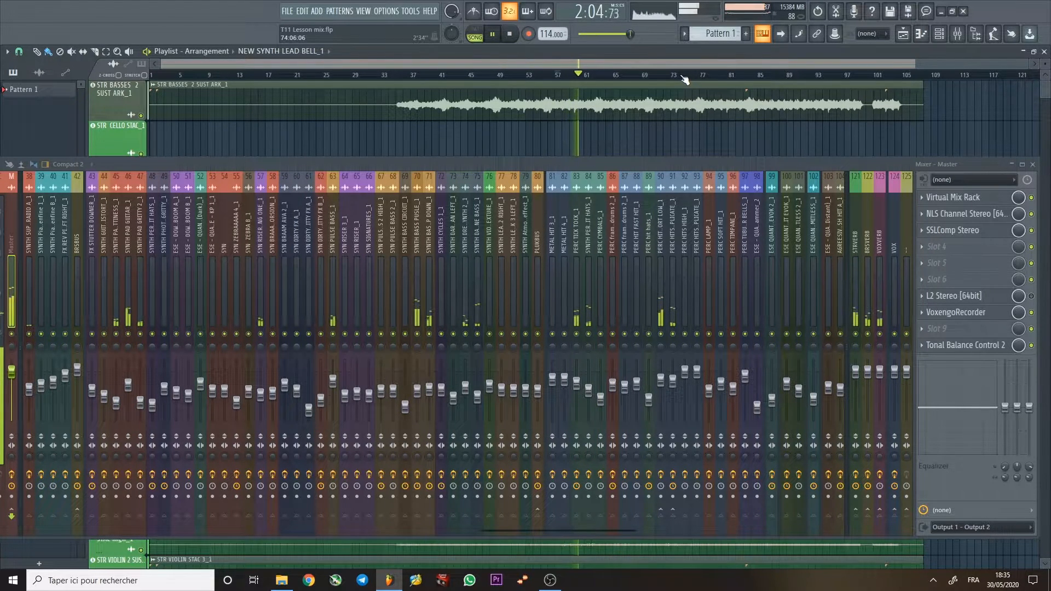
pyautogui.click(769, 75)
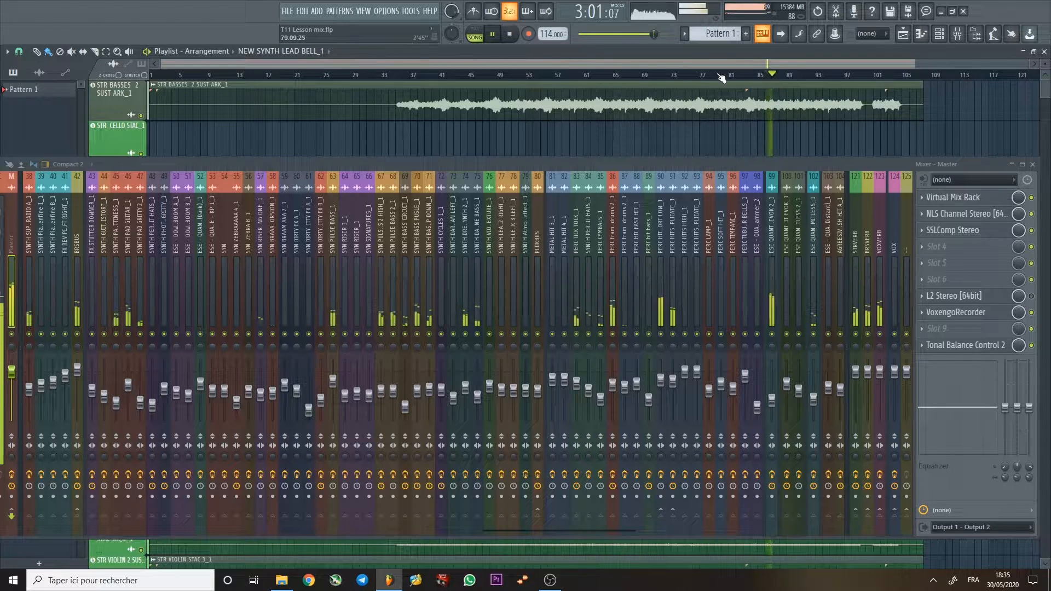
pyautogui.click(626, 75)
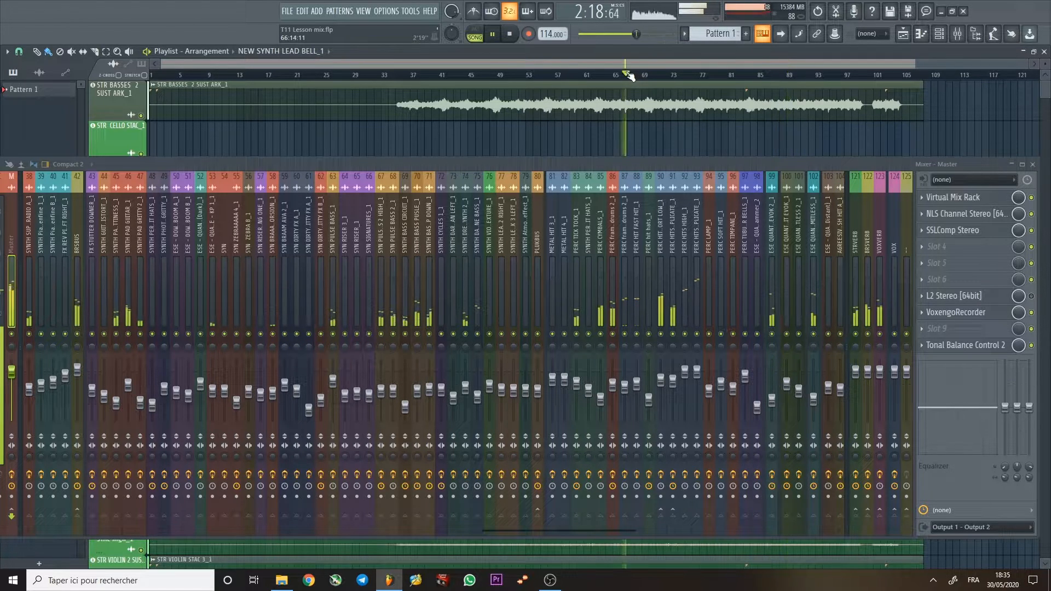
pyautogui.click(475, 75)
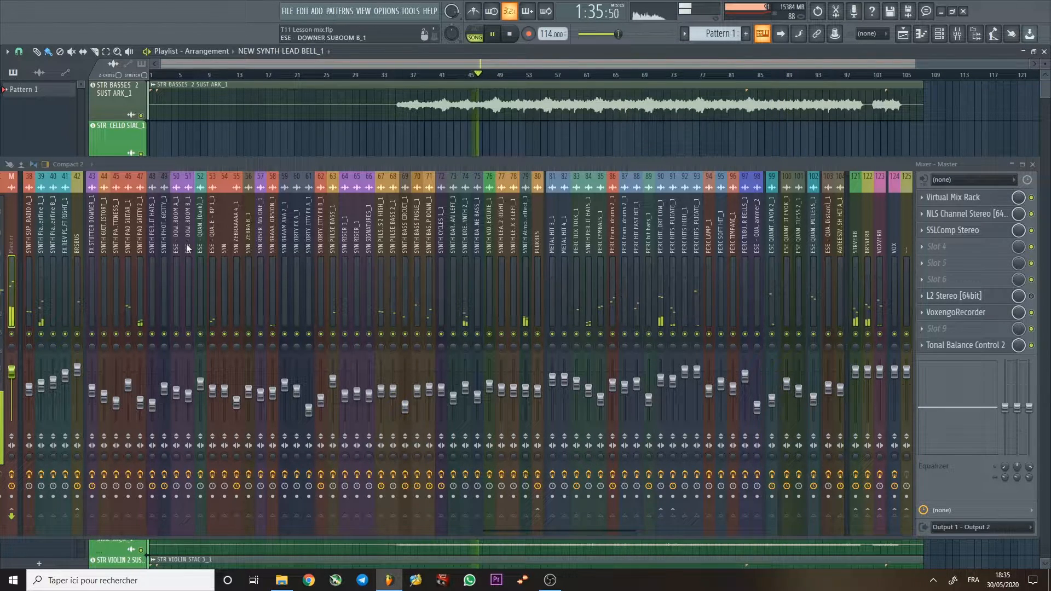
pyautogui.press('space')
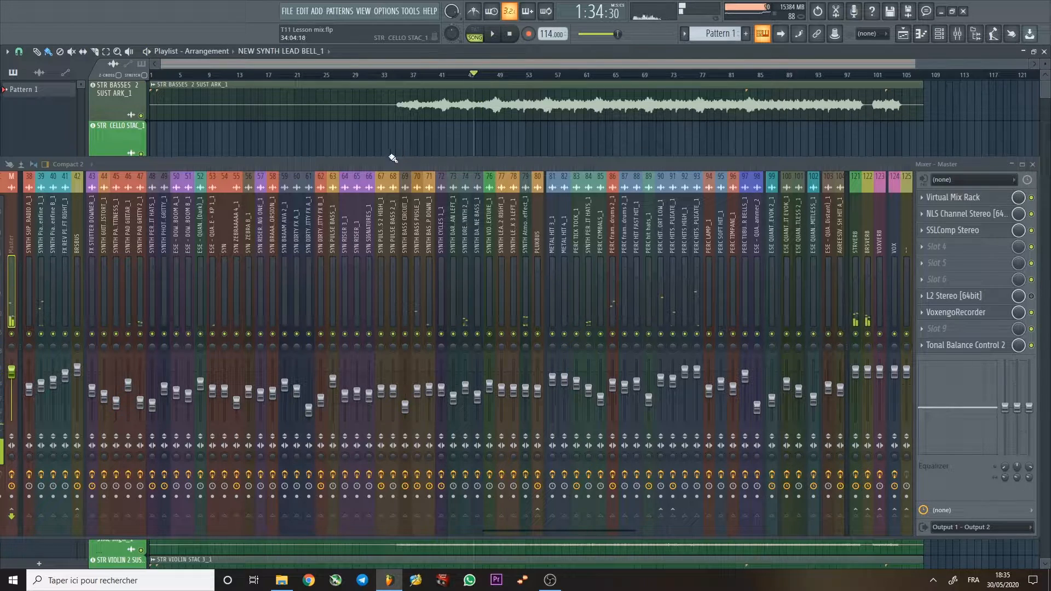
# Solo the SYNTH PAD GRITTY 2_1 mixer track, play it, and compare its sound with adc Haas 2 bypassed
pyautogui.click(140, 231)
pyautogui.press('space')
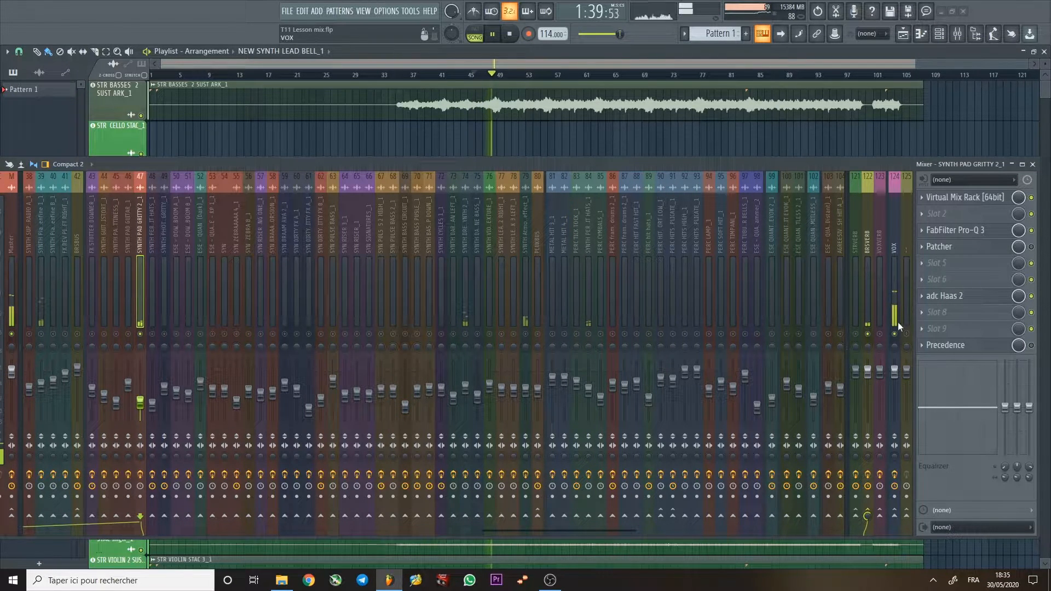
pyautogui.click(1033, 297)
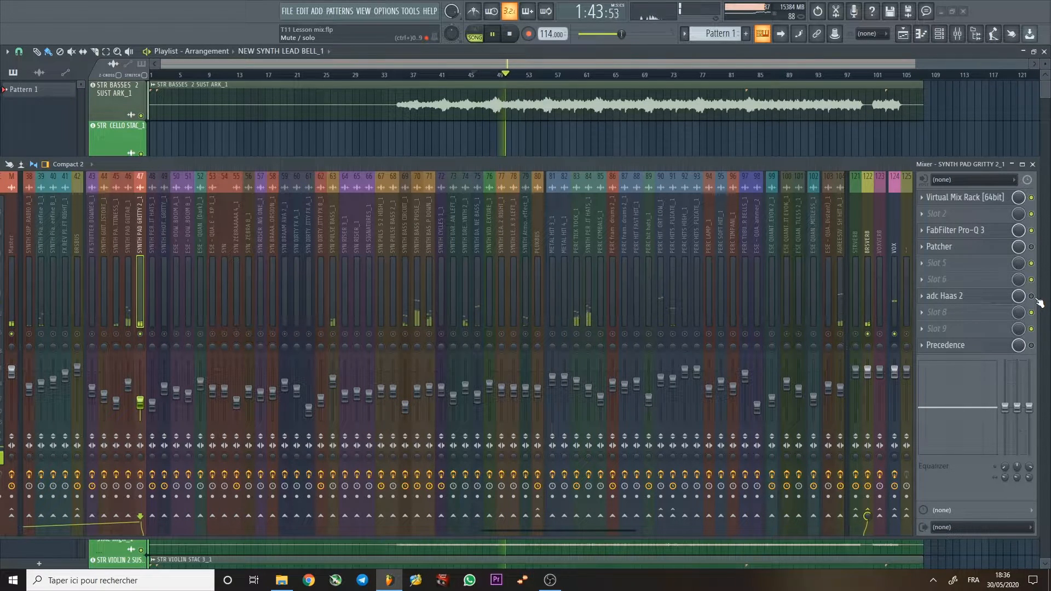
# Open the pad track's adc Haas 2 settings, place the window over the mixer, and stop playback
pyautogui.click(989, 300)
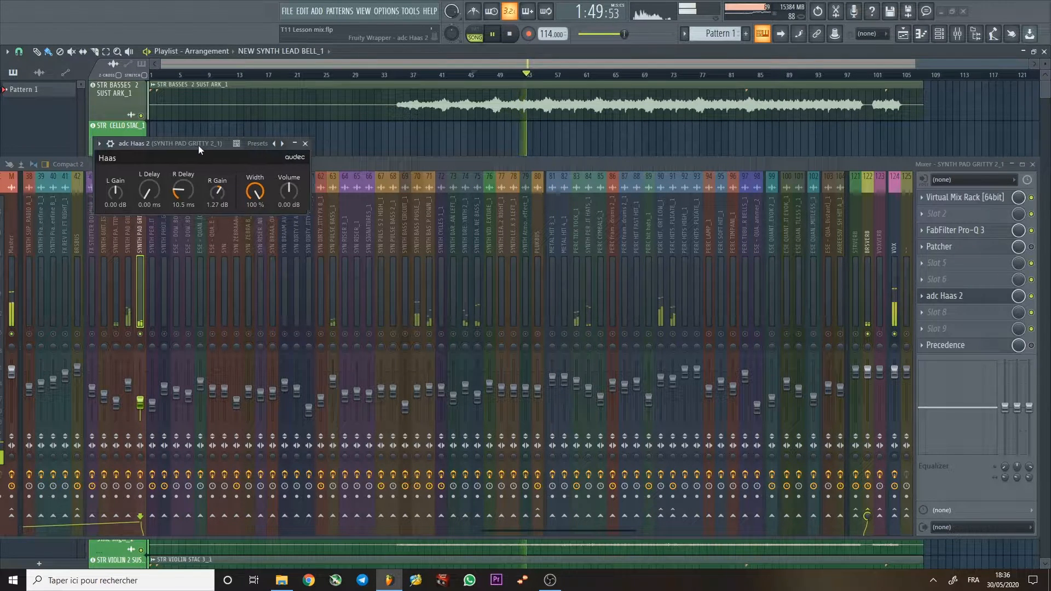
pyautogui.moveTo(195, 143); pyautogui.dragTo(376, 175)
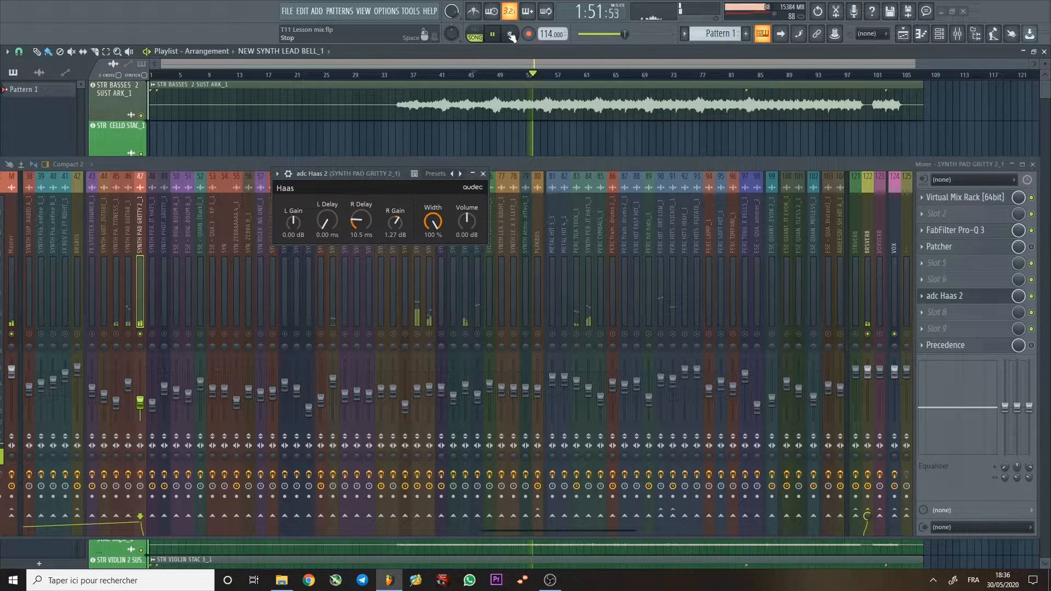
pyautogui.press('space')
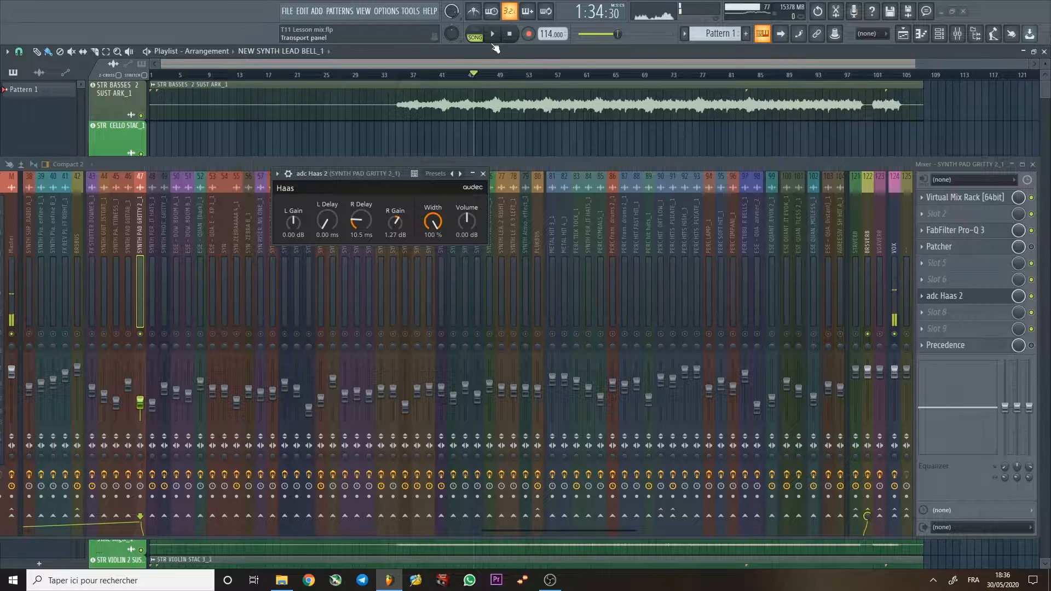
# Set adc Haas 2 to -2.95 dB left gain and 2.53 dB right gain while listening to the pad
pyautogui.scroll(1, 395, 221)
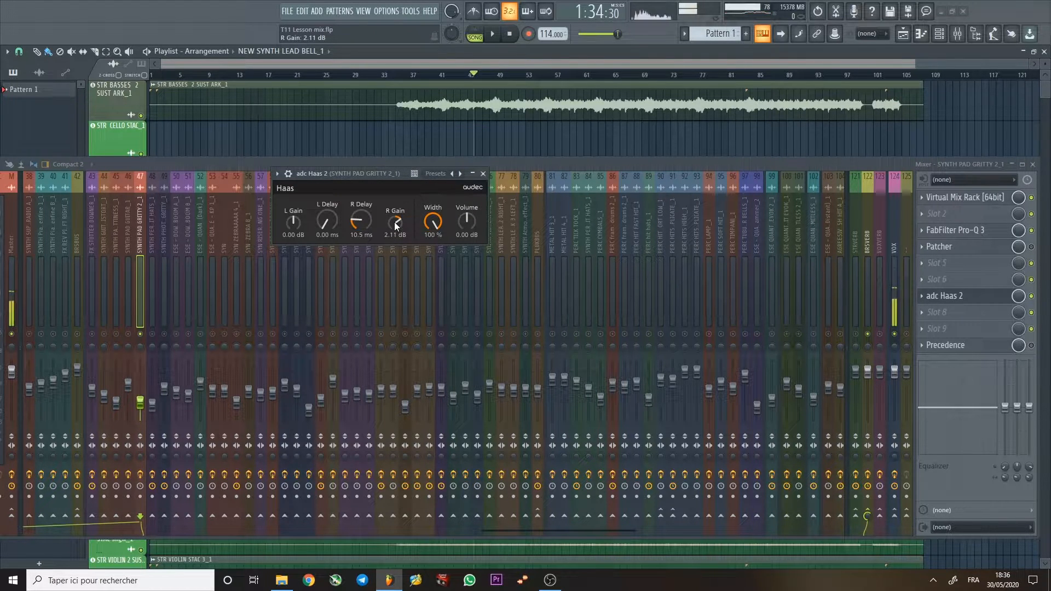
pyautogui.scroll(-3, 298, 223)
pyautogui.scroll(-1, 298, 223)
pyautogui.press('space')
pyautogui.scroll(1, 394, 225)
pyautogui.scroll(-3, 294, 223)
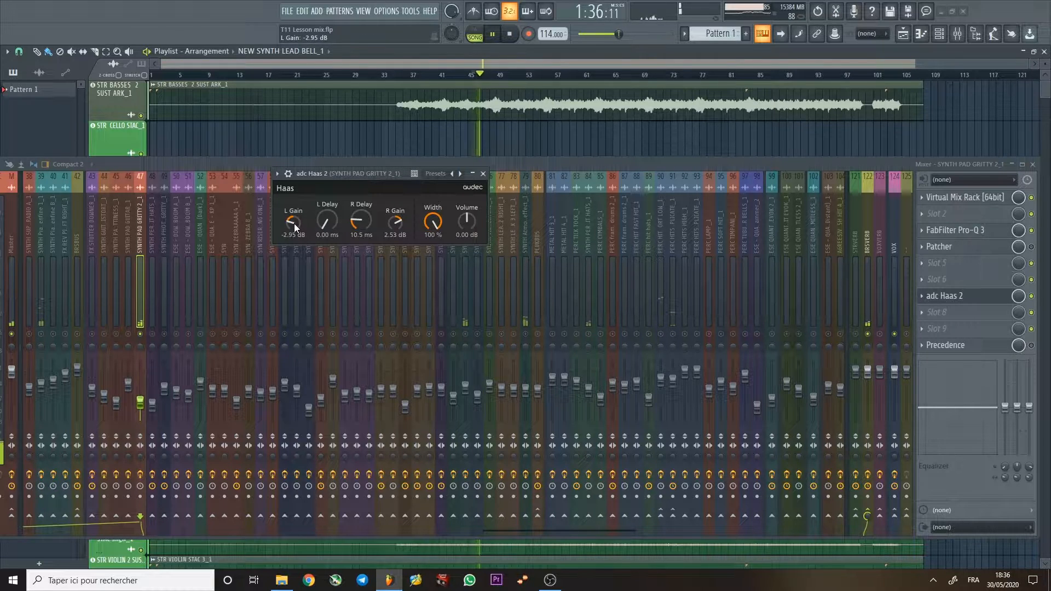
pyautogui.scroll(1, 394, 223)
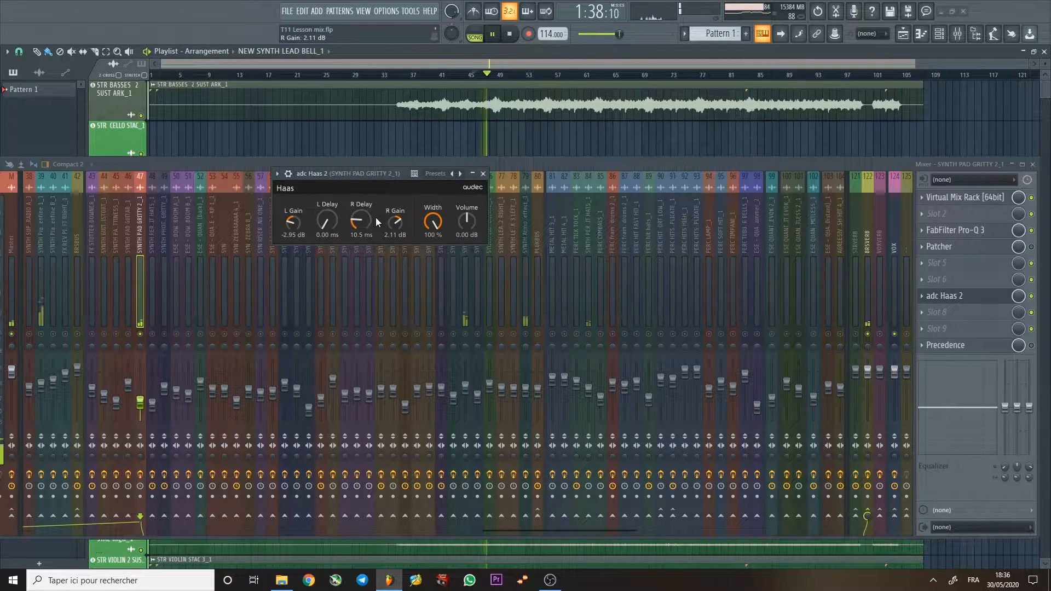
pyautogui.press('space')
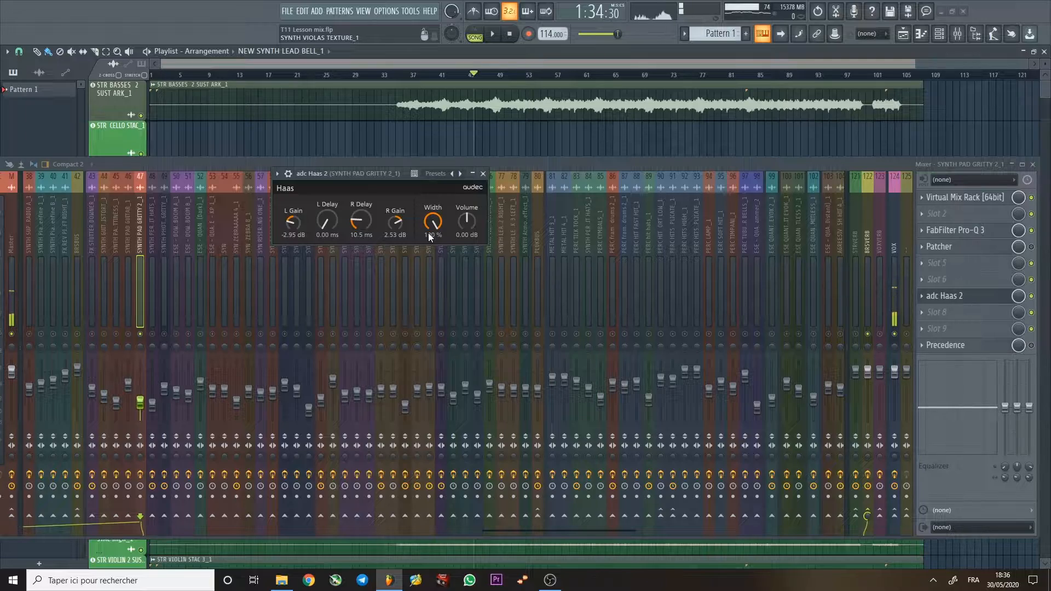
# Insert bx_solo in effect slot 8 of the pad track and set its stereo width to Mono
pyautogui.click(968, 318)
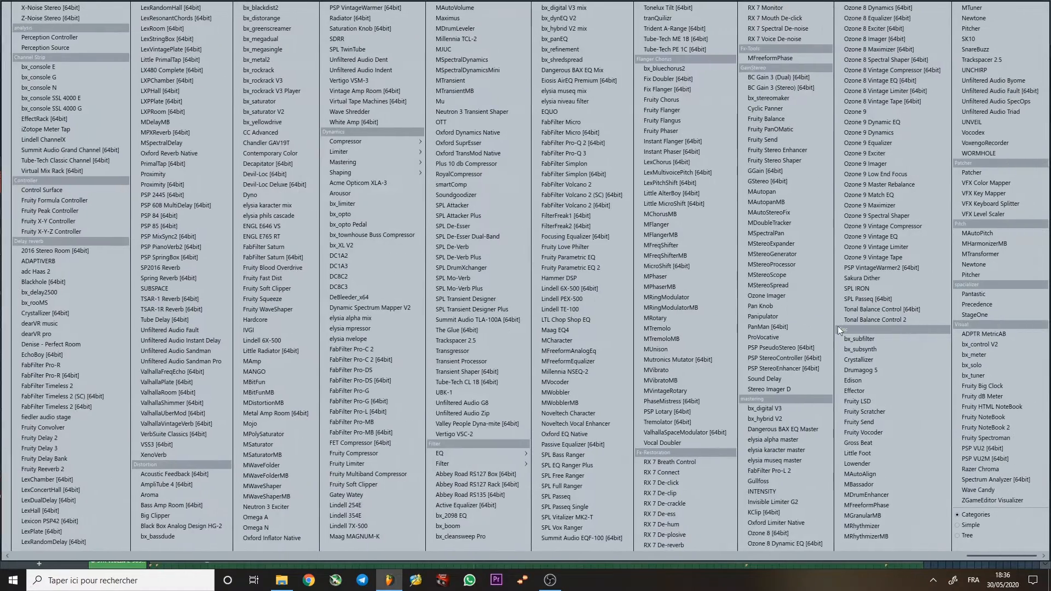
pyautogui.click(951, 364)
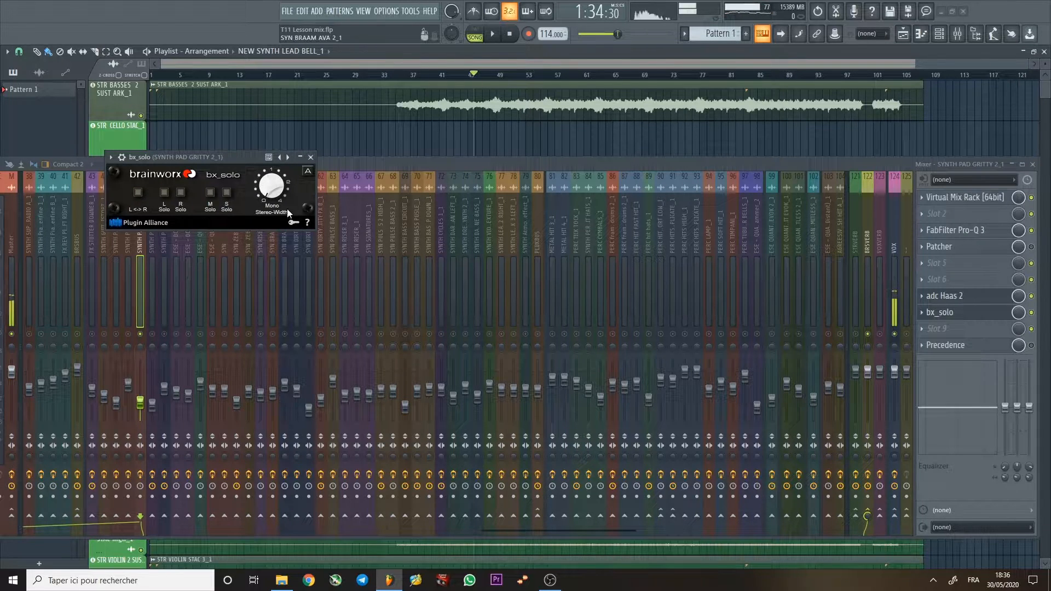
pyautogui.click(311, 157)
# Compare the pad in mono with adc Haas 2 active and bypassed, leaving the Haas effect enabled
pyautogui.press('space')
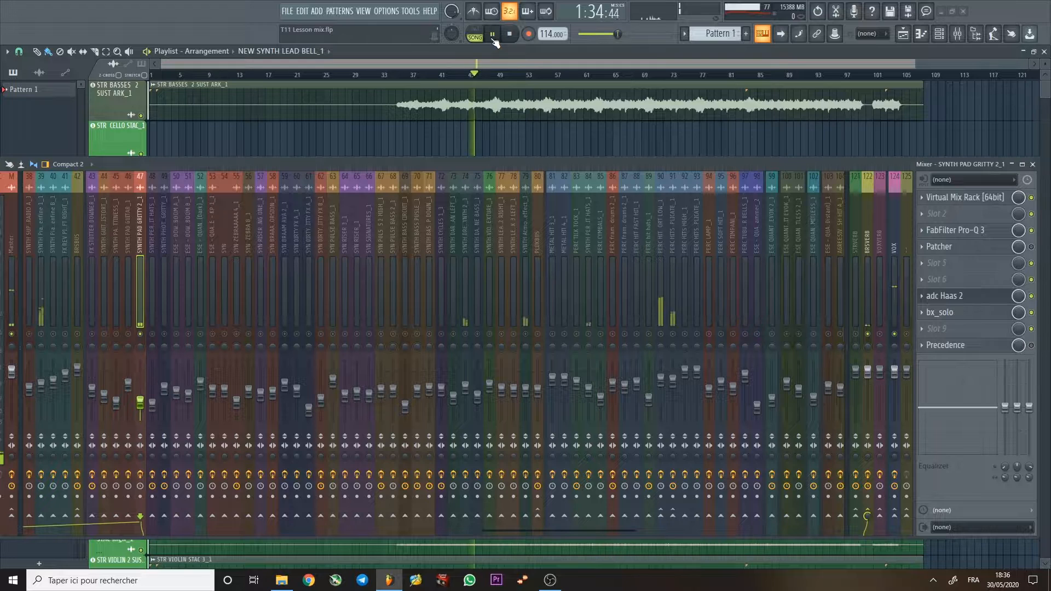
pyautogui.click(1032, 296)
pyautogui.press('space')
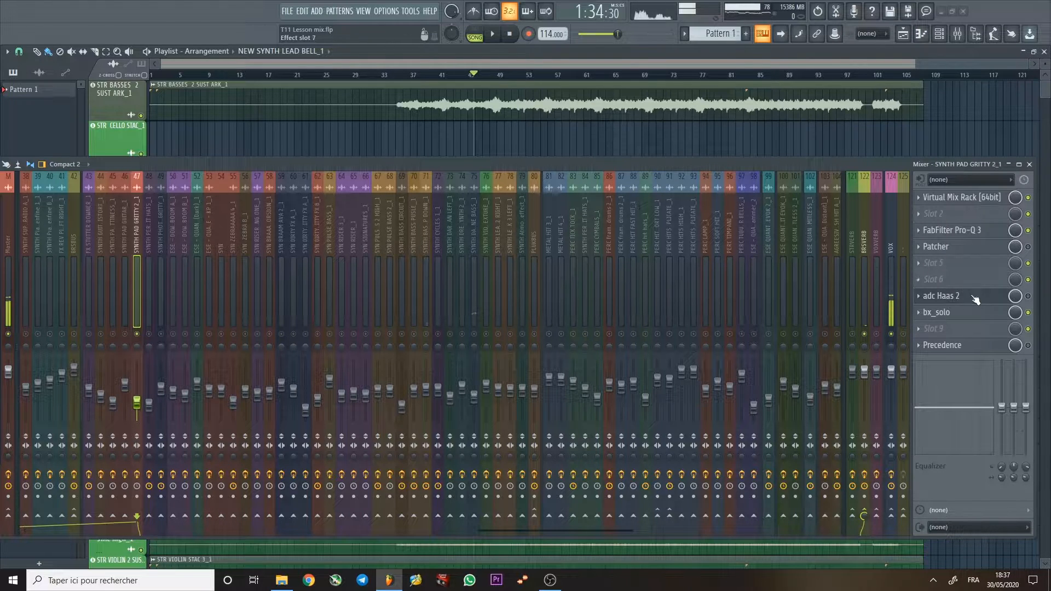
pyautogui.click(1029, 297)
pyautogui.press('space')
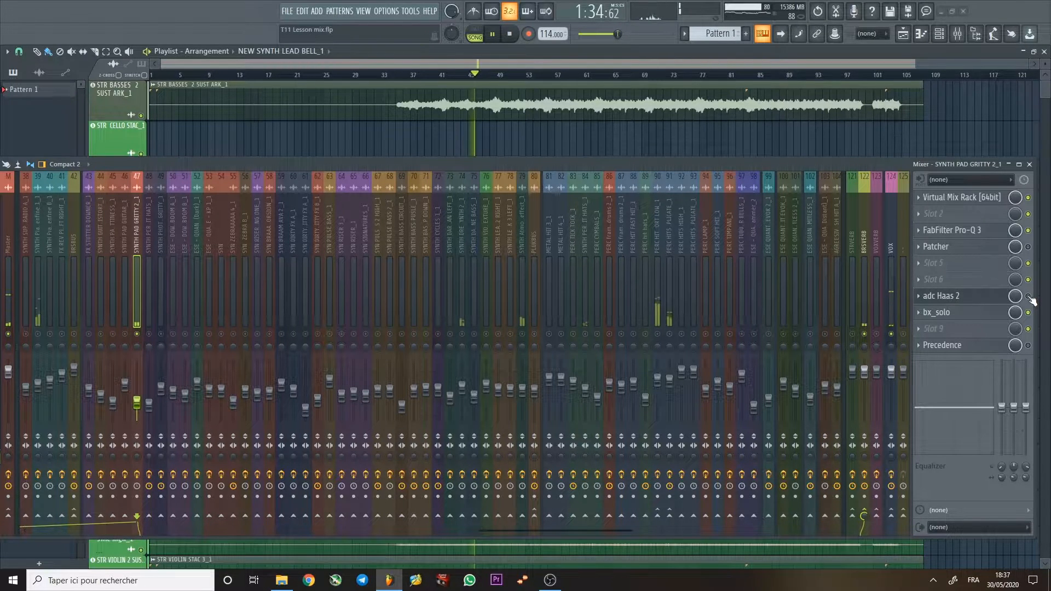
pyautogui.press('space')
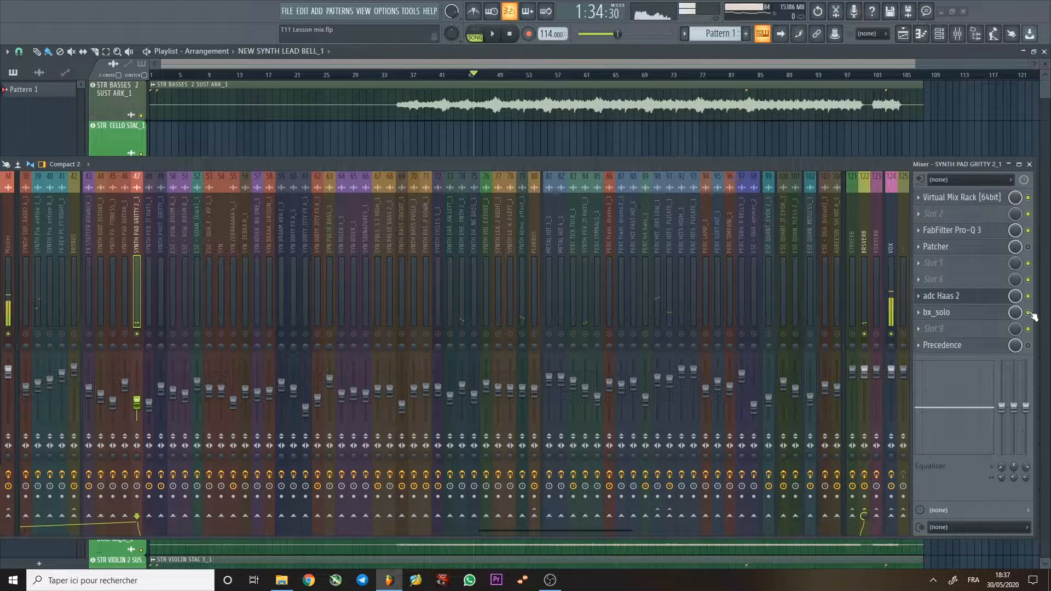
# Bypass bx_solo during playback and compare the stereo pad with adc Haas 2 off and on
pyautogui.press('space')
pyautogui.click(1029, 313)
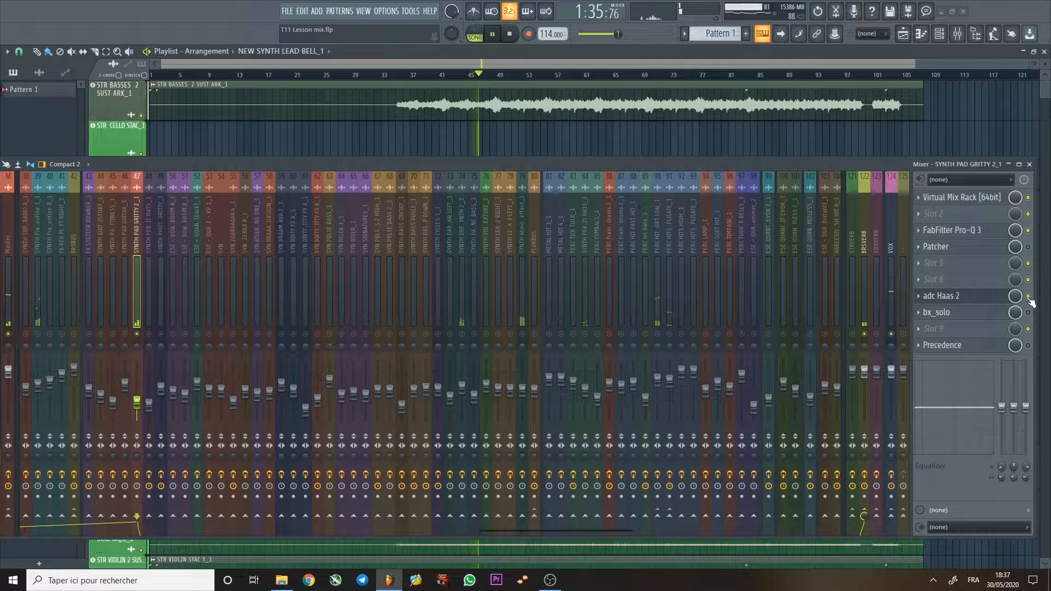
pyautogui.click(1029, 297)
pyautogui.click(1029, 297)
pyautogui.press('space')
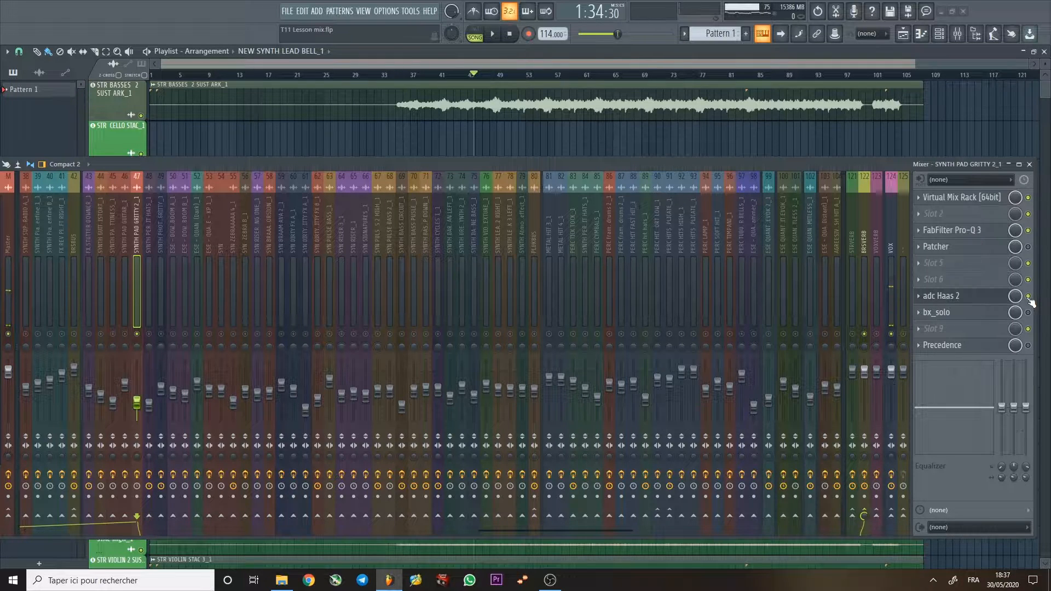
# Unsolo the pad to play the full mix, and solo the SYNTH BASS UP DOWN_1 mixer track
pyautogui.press('space')
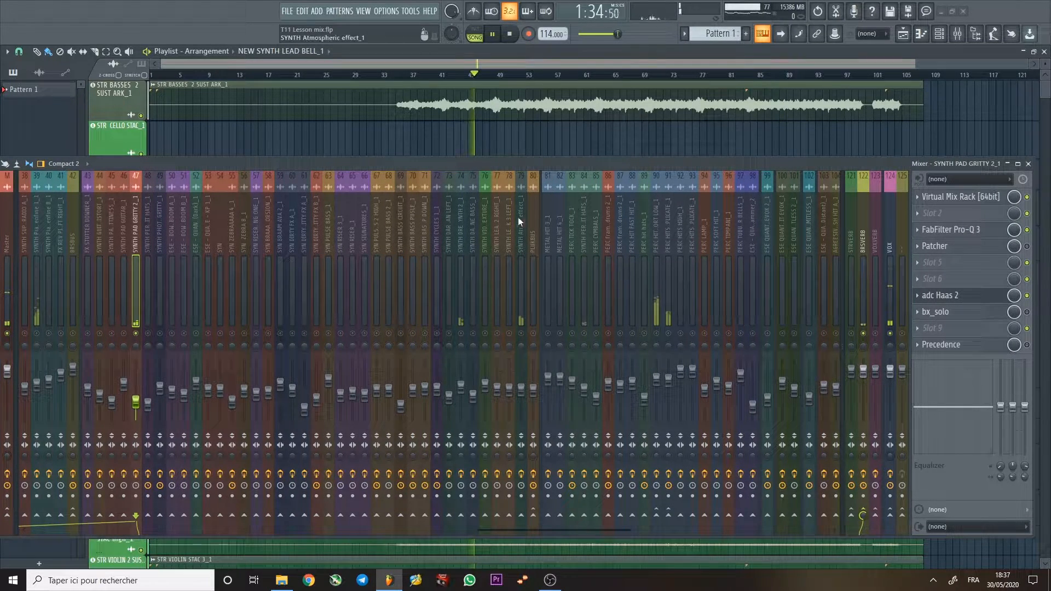
pyautogui.click(531, 323)
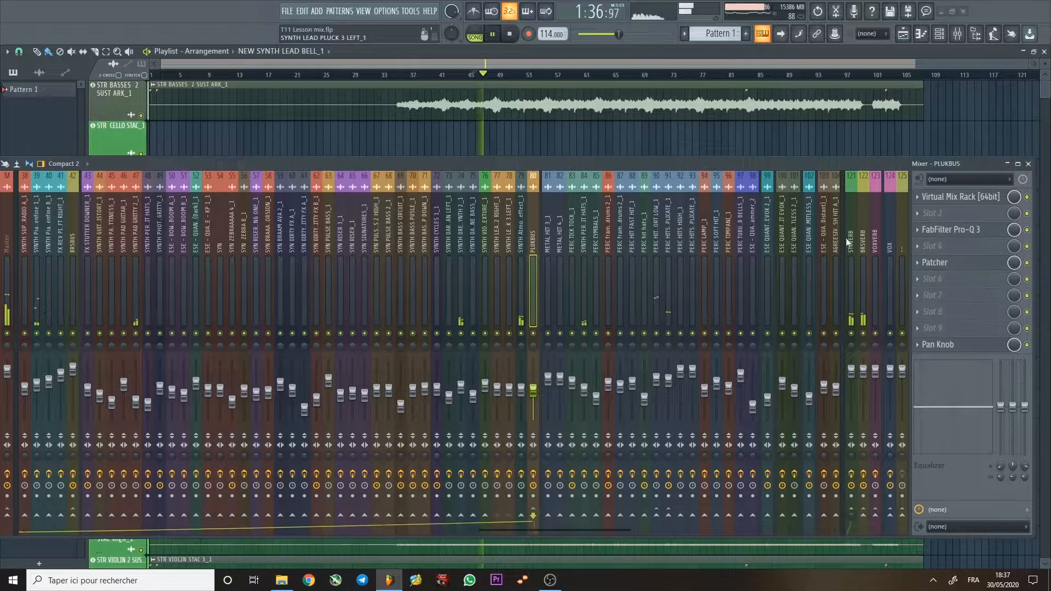
pyautogui.hscroll(5, 430, 351)
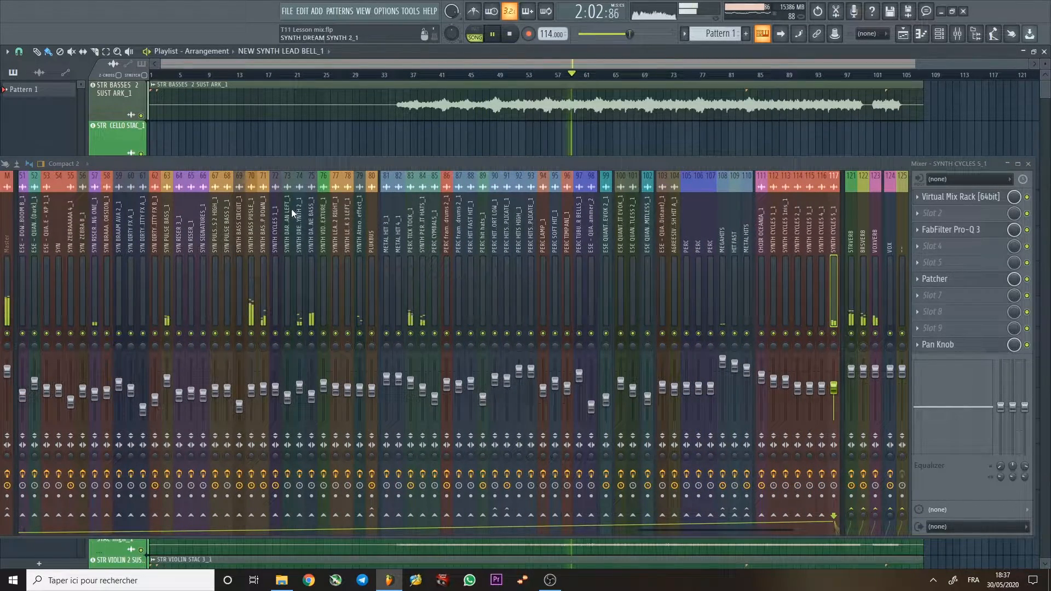
pyautogui.click(264, 215)
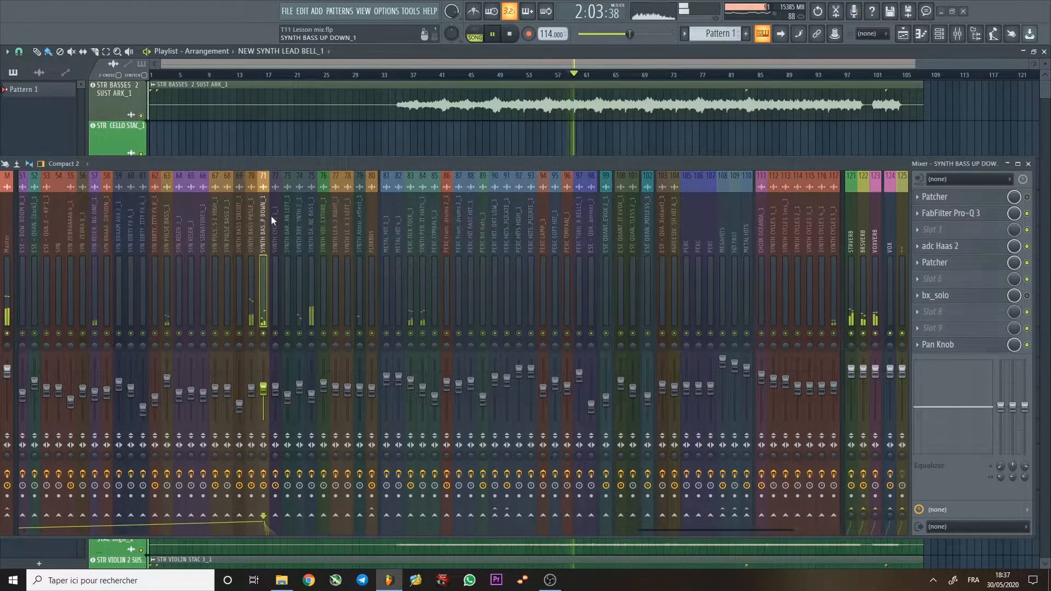
# Inspect the Patcher in the bass track's slot 5 and compare the bass with it bypassed, leaving it enabled
pyautogui.click(977, 268)
pyautogui.click(1028, 263)
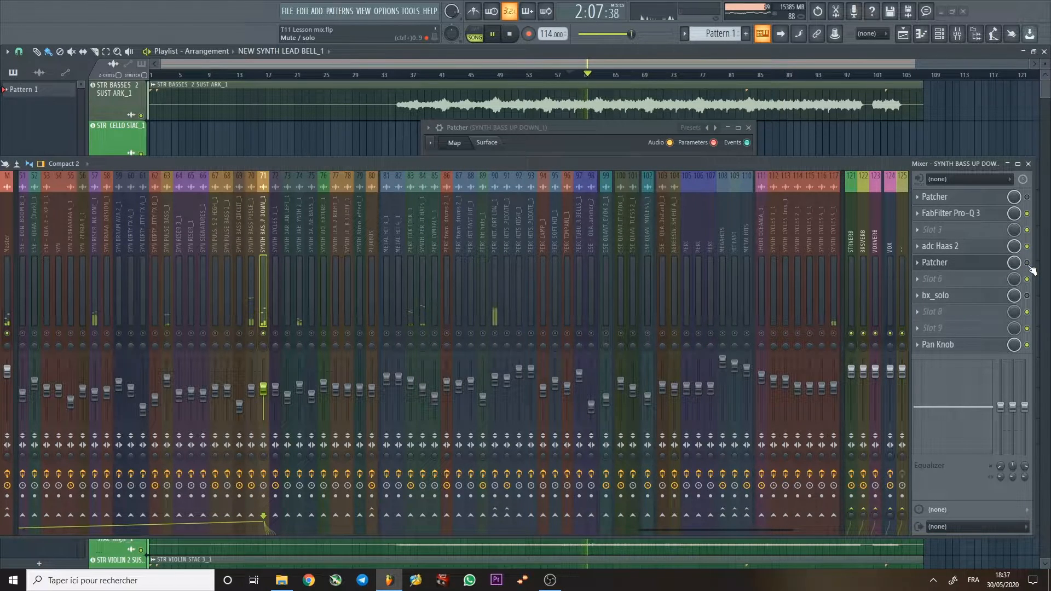
pyautogui.moveTo(651, 131); pyautogui.dragTo(625, 117)
pyautogui.press('space')
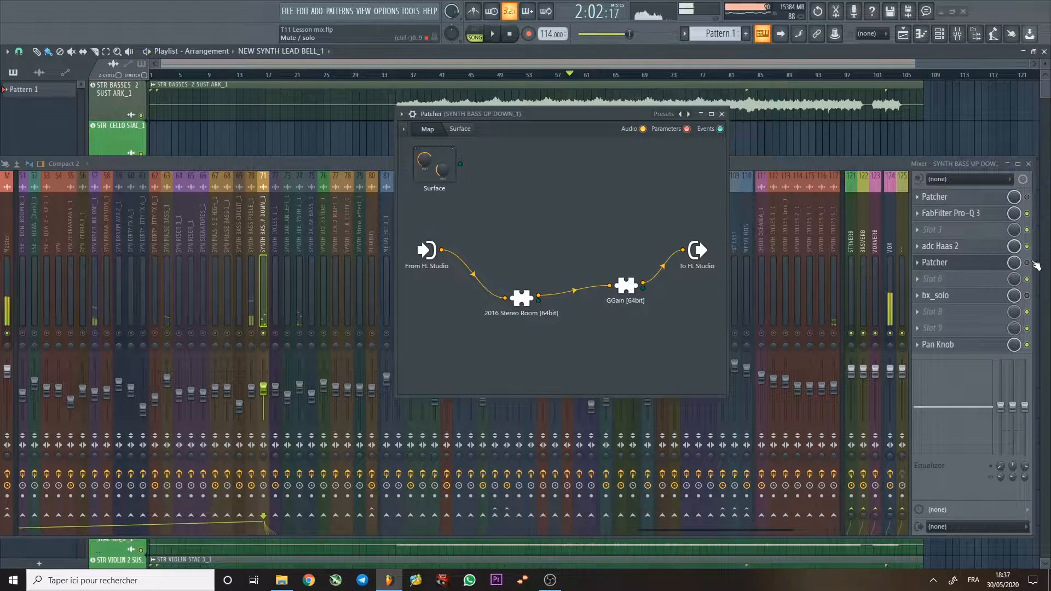
pyautogui.click(1027, 263)
# Open the bass track's adc Haas 2 and compare the stereo bass with the effect bypassed and active
pyautogui.click(940, 246)
pyautogui.press('space')
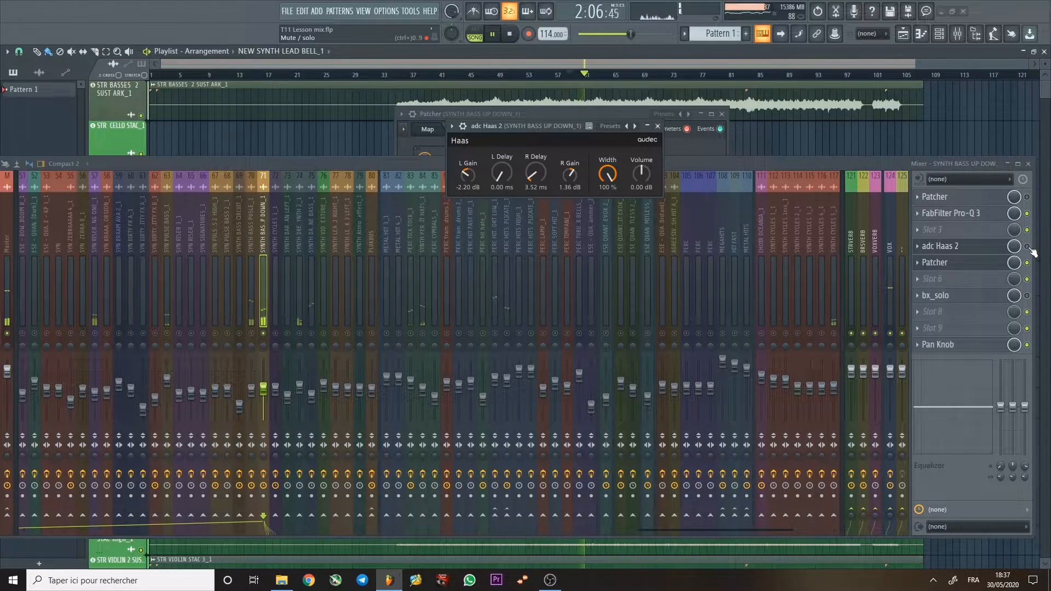
pyautogui.click(1027, 247)
pyautogui.moveTo(560, 130); pyautogui.dragTo(549, 182)
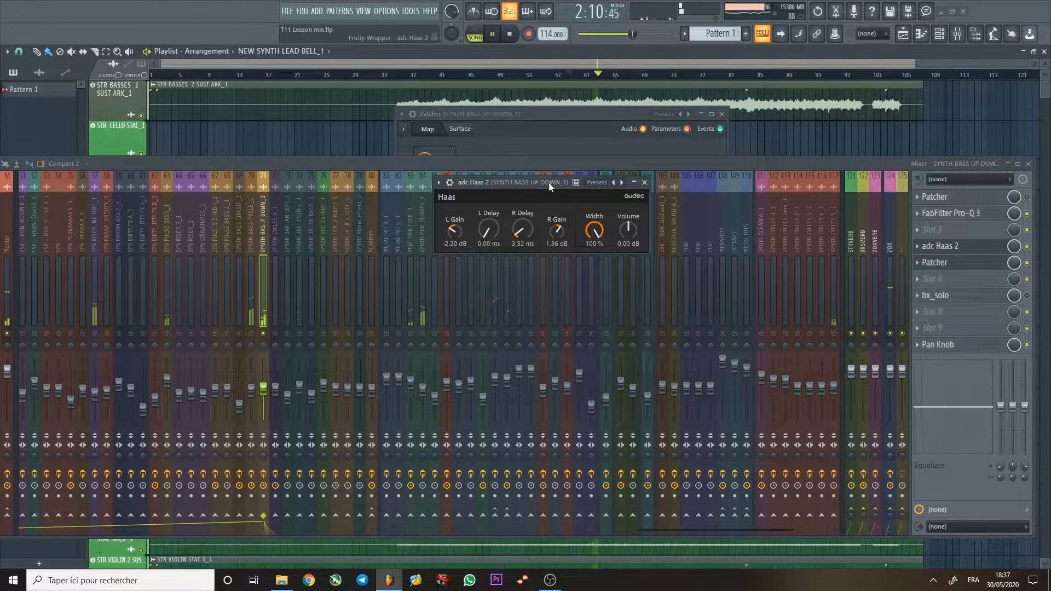
pyautogui.press('space')
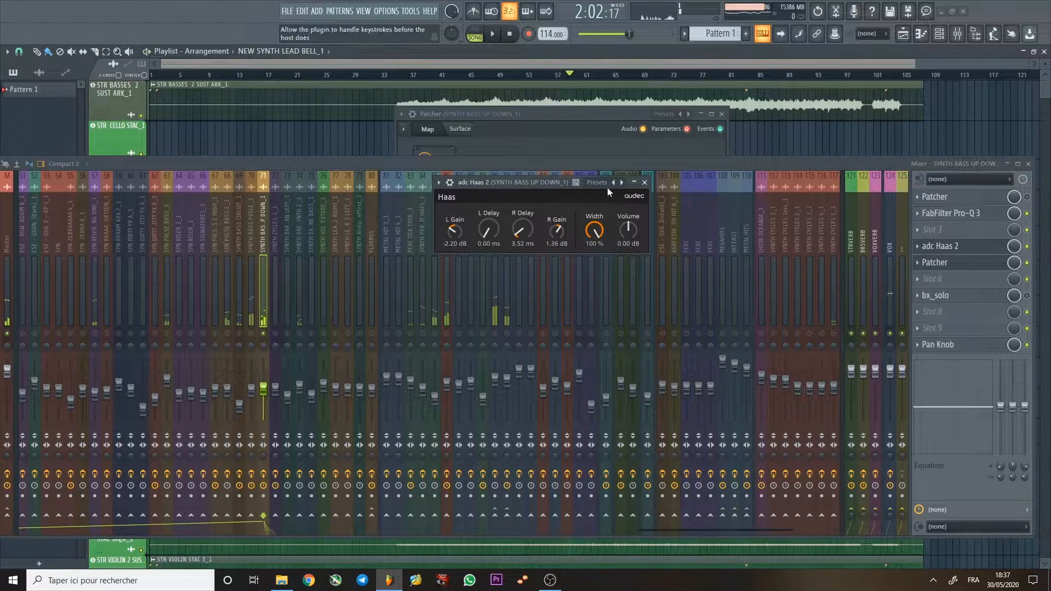
# Enable bx_solo on the bass track, compare the bass with adc Haas 2 off and on, and reopen the Haas settings
pyautogui.click(1028, 296)
pyautogui.press('space')
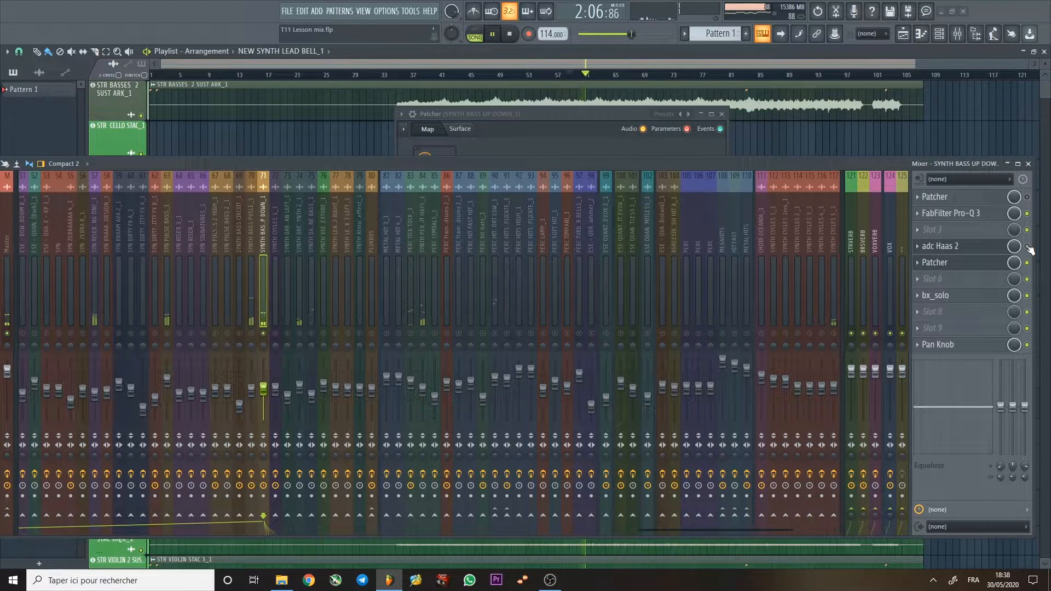
pyautogui.click(940, 246)
pyautogui.press('space')
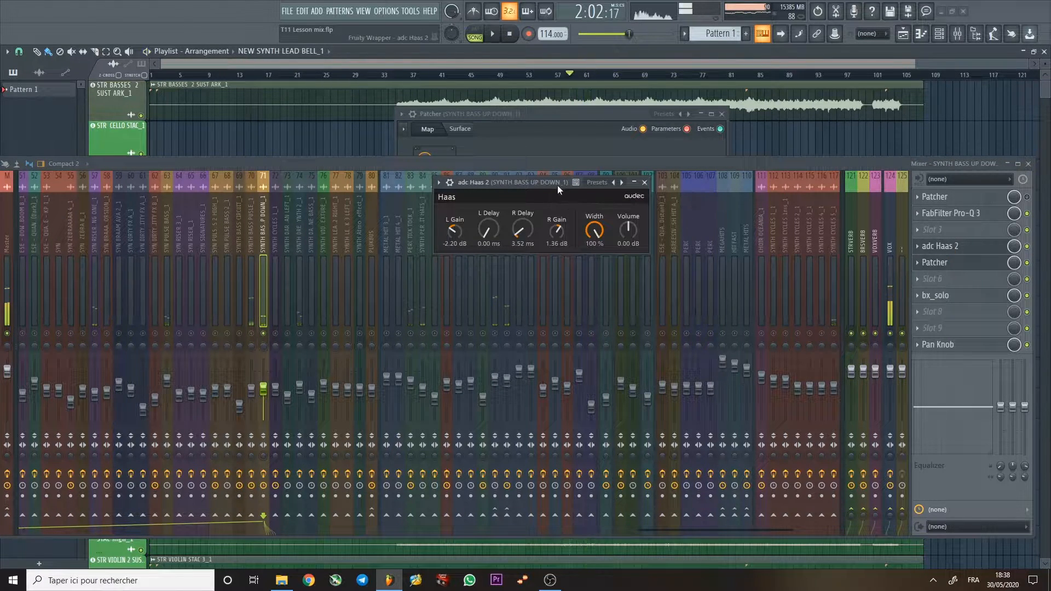
# Set the bass track's adc Haas 2 right delay to about 9.07 ms while listening through bx_solo
pyautogui.press('space')
pyautogui.moveTo(528, 240); pyautogui.dragTo(533, 229)
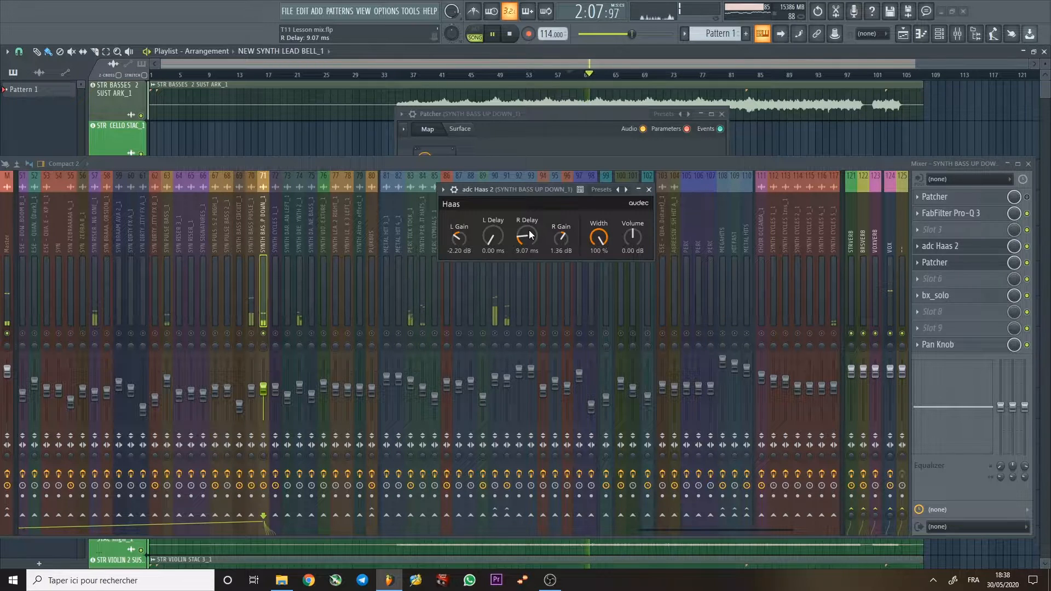
pyautogui.press('space')
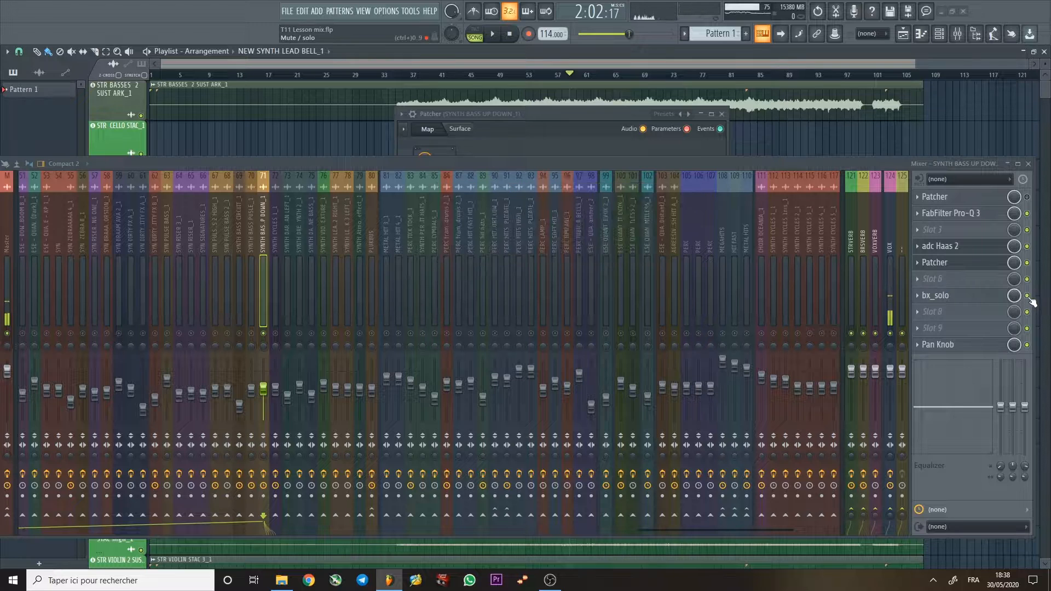
# Uncover the bass track's adc Haas 2 window and reset its left and right gains to 0 dB
pyautogui.moveTo(557, 166); pyautogui.dragTo(586, 292)
pyautogui.moveTo(530, 237); pyautogui.dragTo(526, 244)
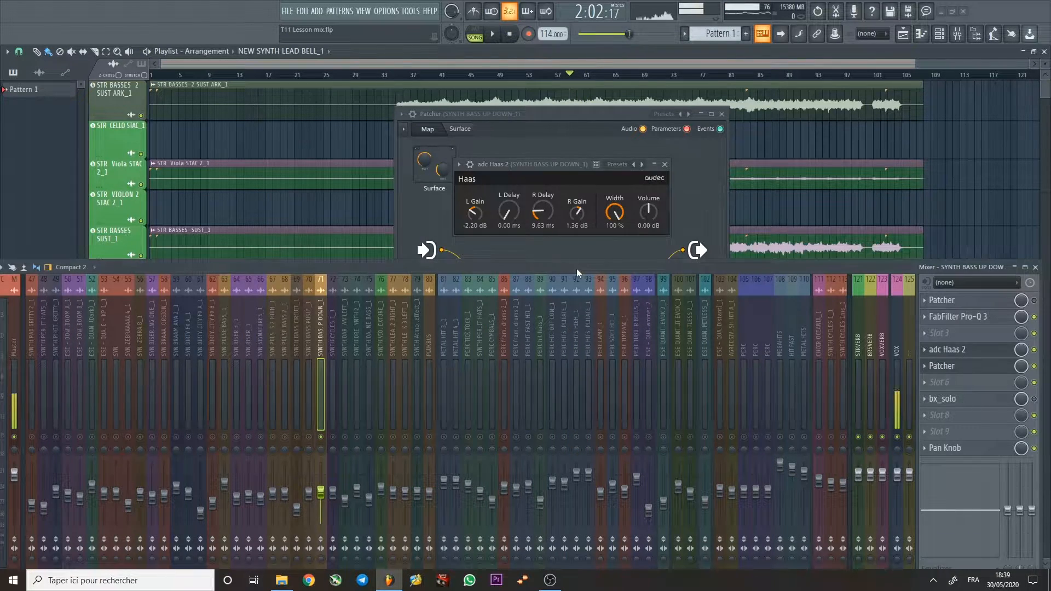
pyautogui.moveTo(577, 269); pyautogui.dragTo(567, 271)
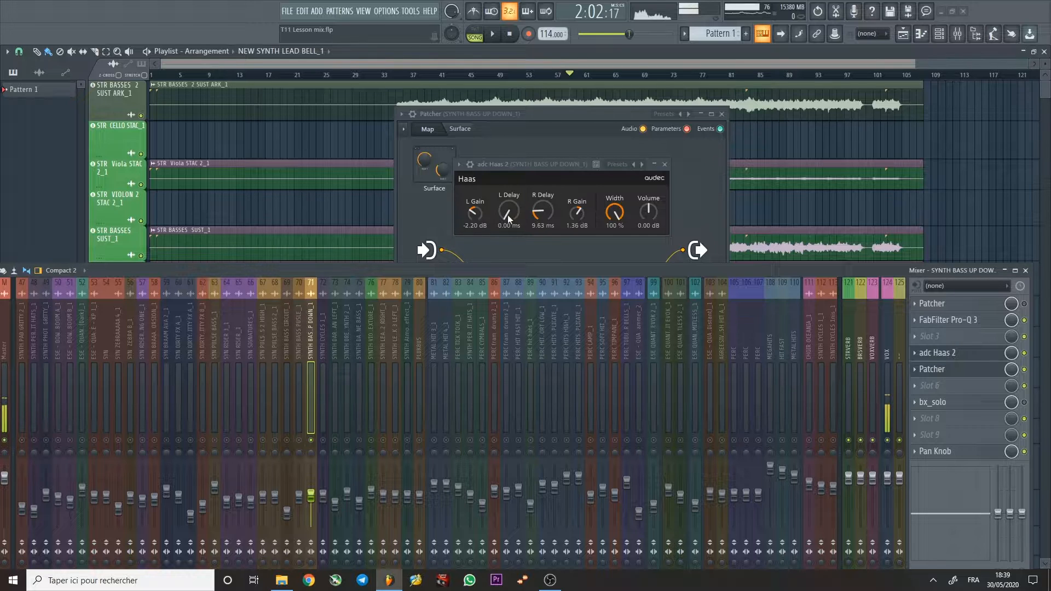
pyautogui.moveTo(570, 219); pyautogui.dragTo(581, 228)
pyautogui.doubleClick(579, 225)
pyautogui.doubleClick(475, 215)
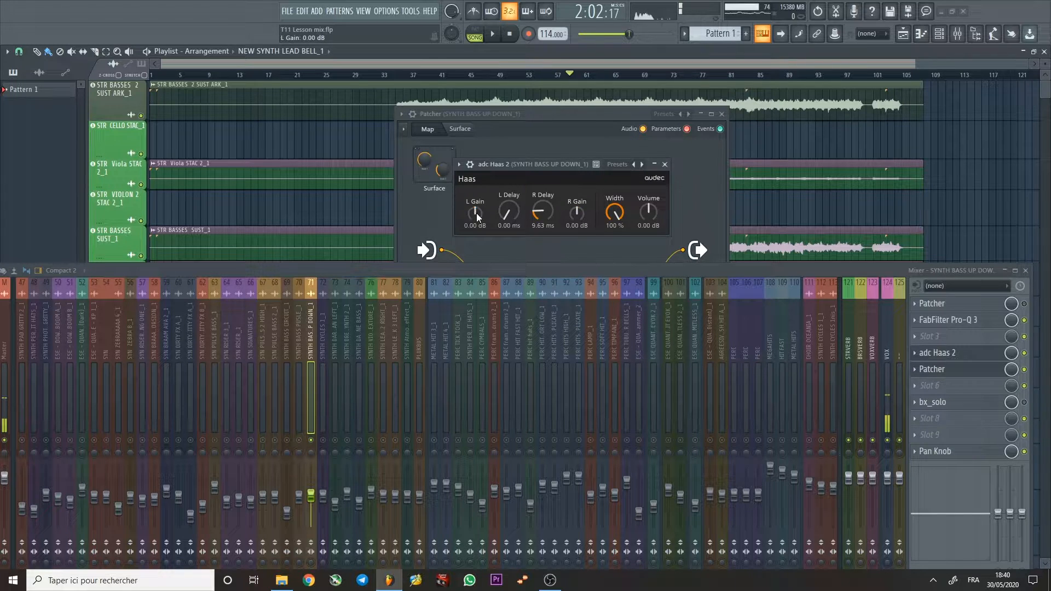
# During playback, try a 14.1 ms right delay in adc Haas 2, and settle on 12.8 ms left with 0 ms right
pyautogui.press('space')
pyautogui.moveTo(542, 217); pyautogui.dragTo(540, 215)
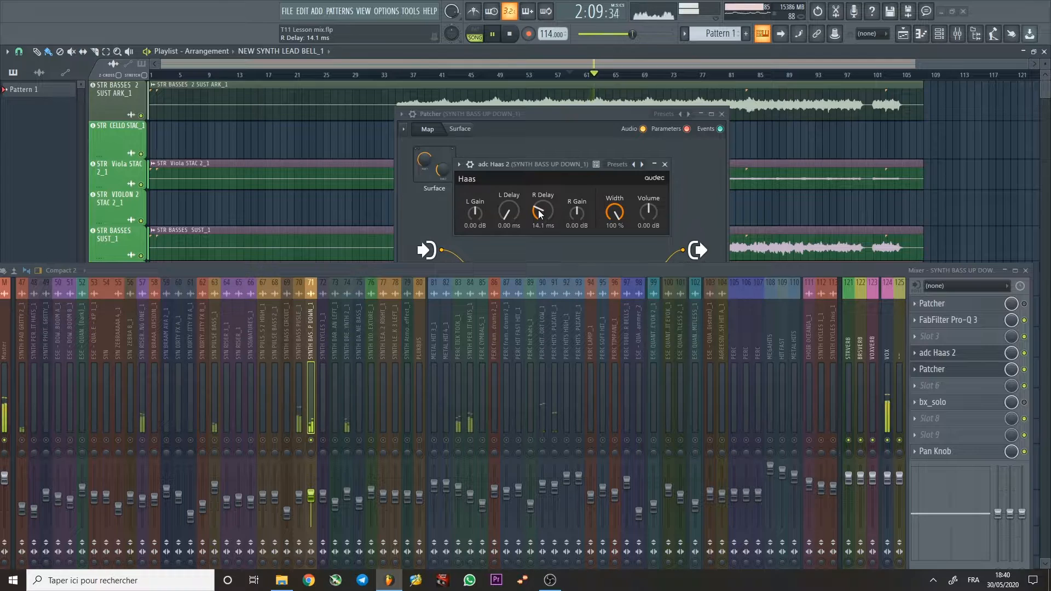
pyautogui.moveTo(540, 214); pyautogui.dragTo(504, 213)
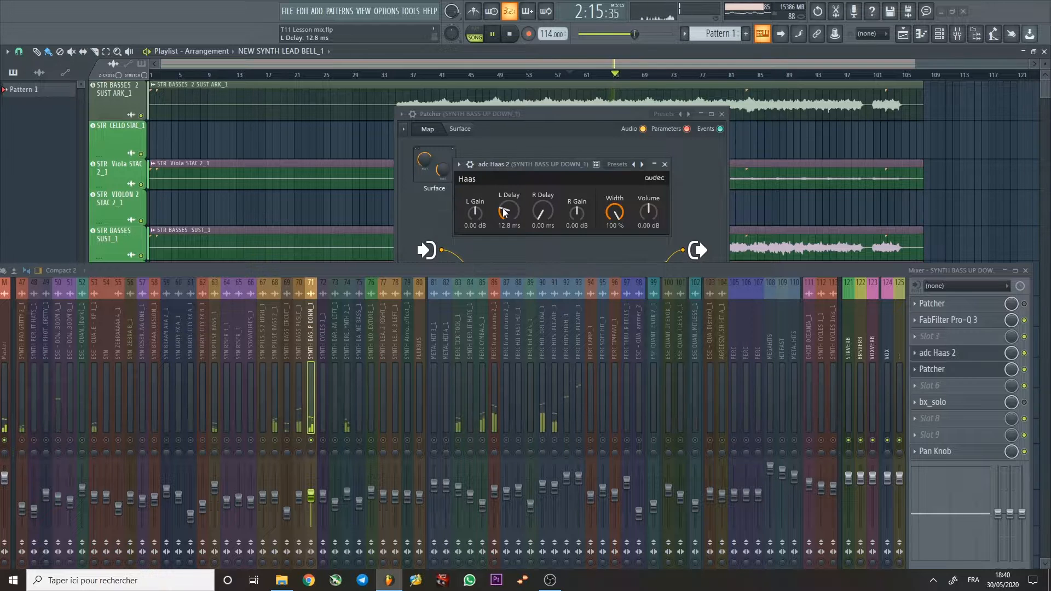
pyautogui.press('space')
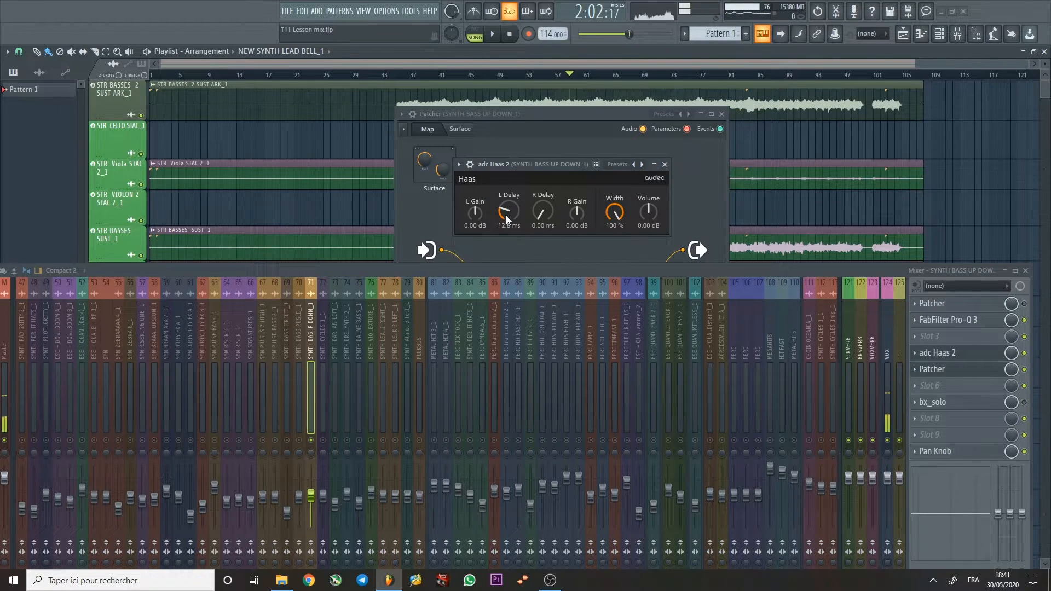
# Close the adc Haas 2 and Patcher windows, unsolo the bass so all mixer tracks are active, and briefly play the full mix
pyautogui.click(665, 164)
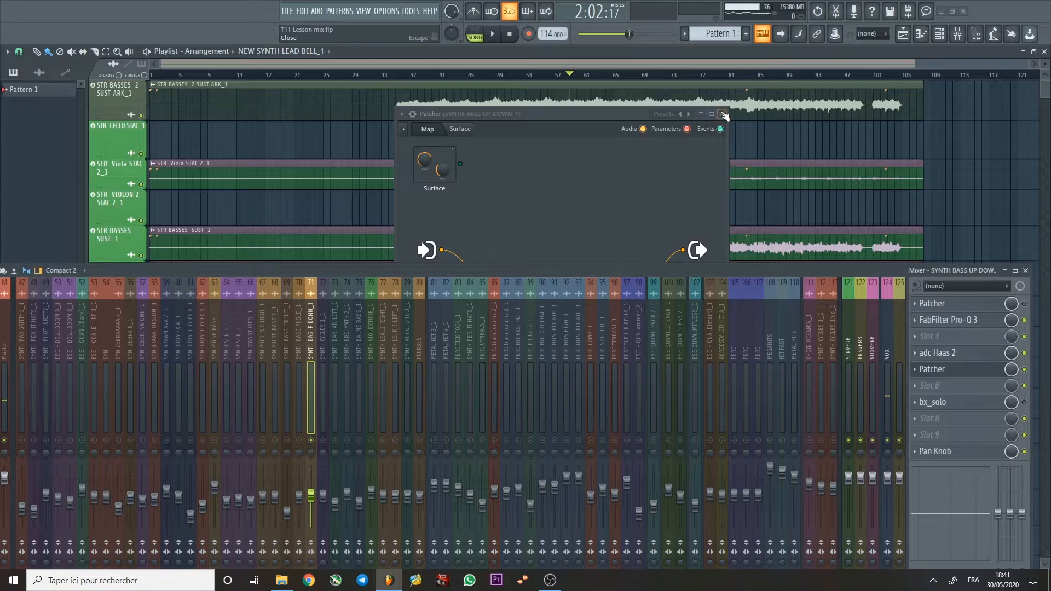
pyautogui.click(723, 114)
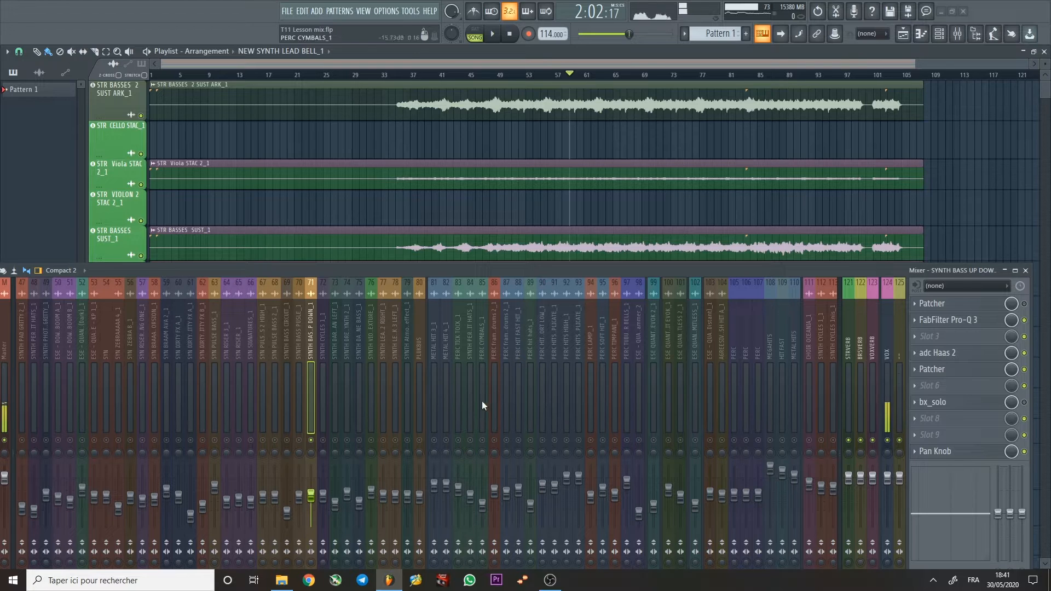
pyautogui.press('space')
pyautogui.click(459, 442)
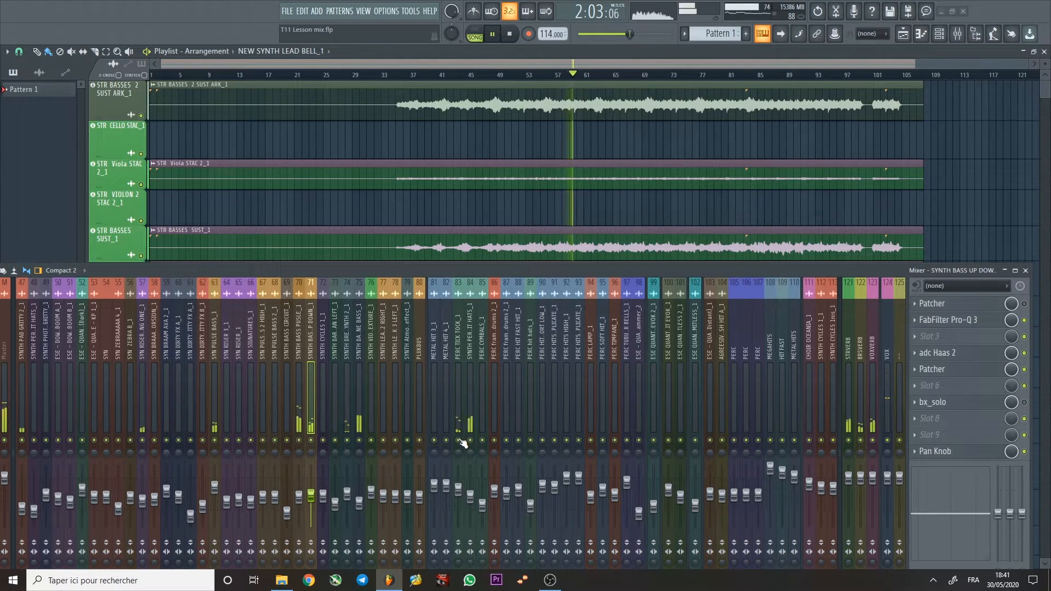
pyautogui.press('space')
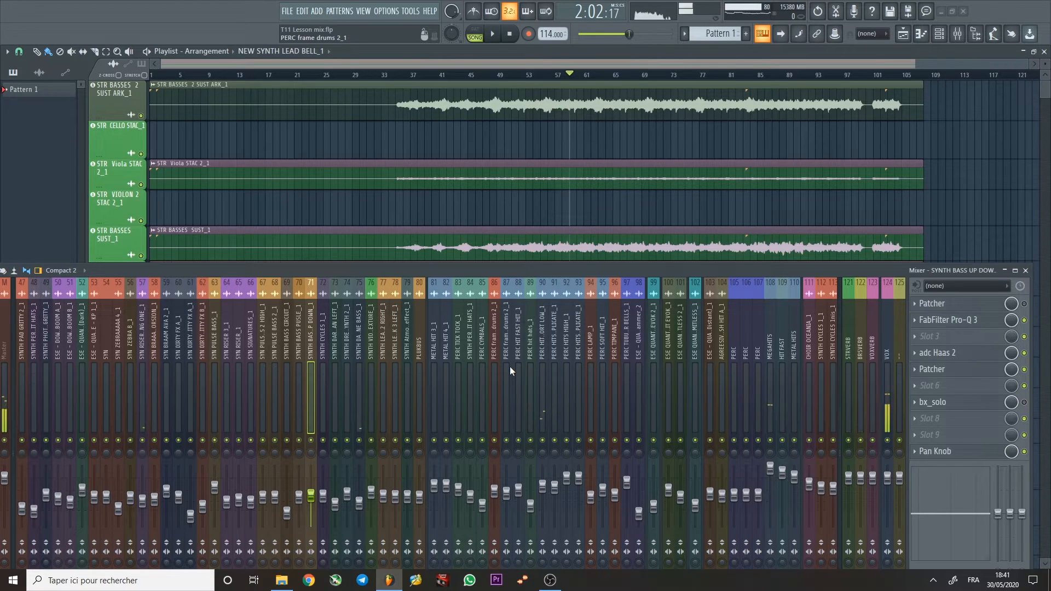
# Bring the earlier synth tracks from insert 28 onward into view in the mixer, with the effect slots visible
pyautogui.moveTo(496, 272); pyautogui.dragTo(545, 134)
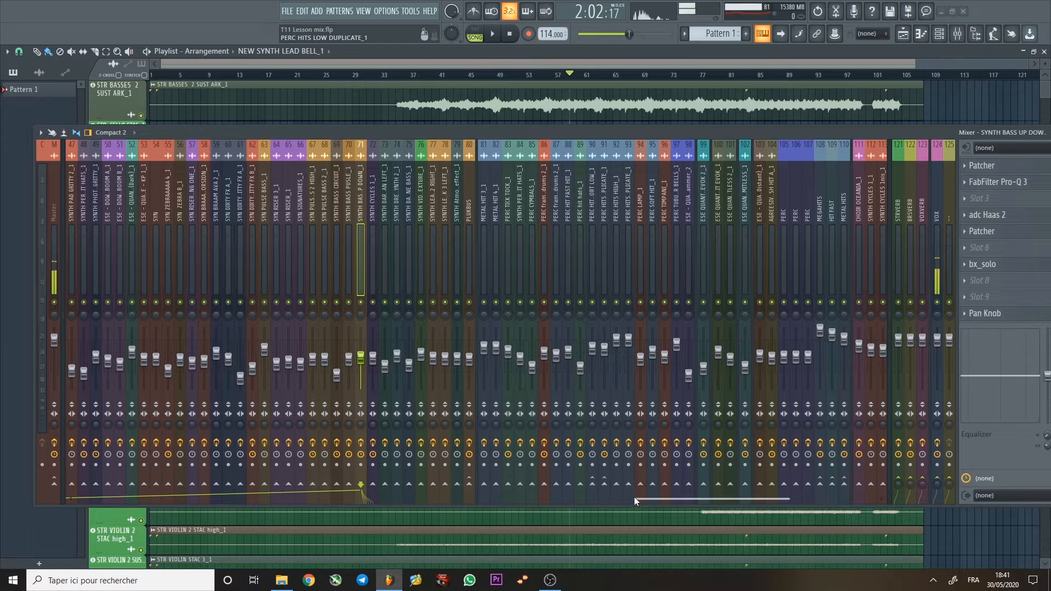
pyautogui.moveTo(635, 499); pyautogui.dragTo(404, 499)
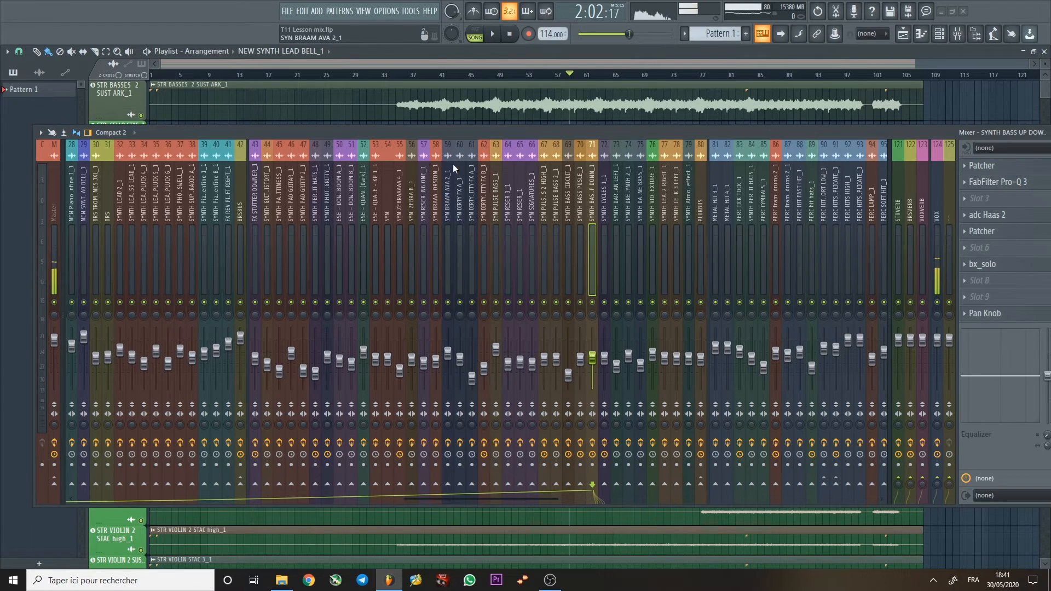
pyautogui.moveTo(451, 130); pyautogui.dragTo(427, 145)
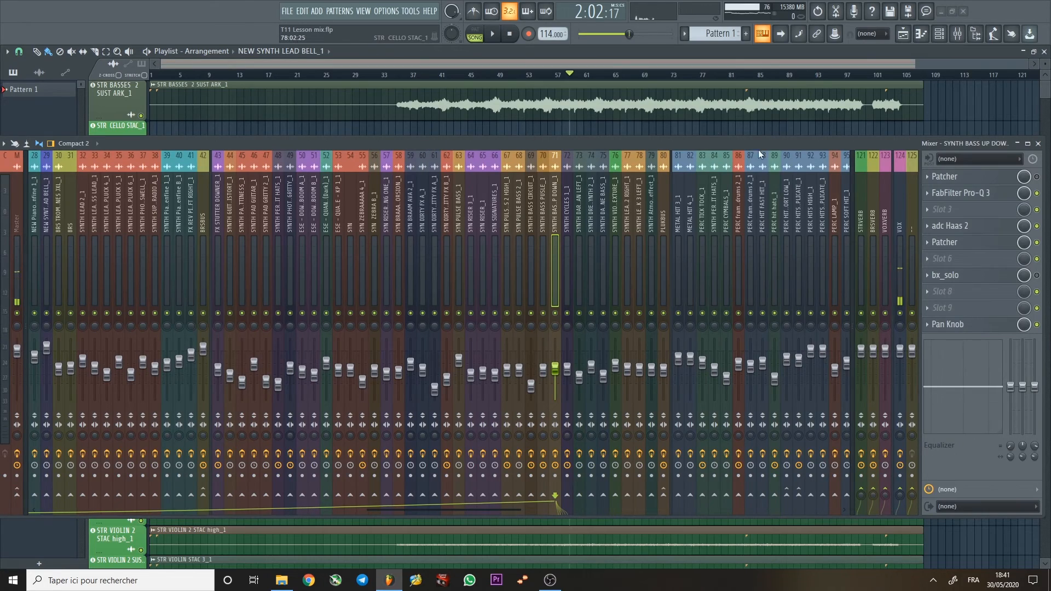